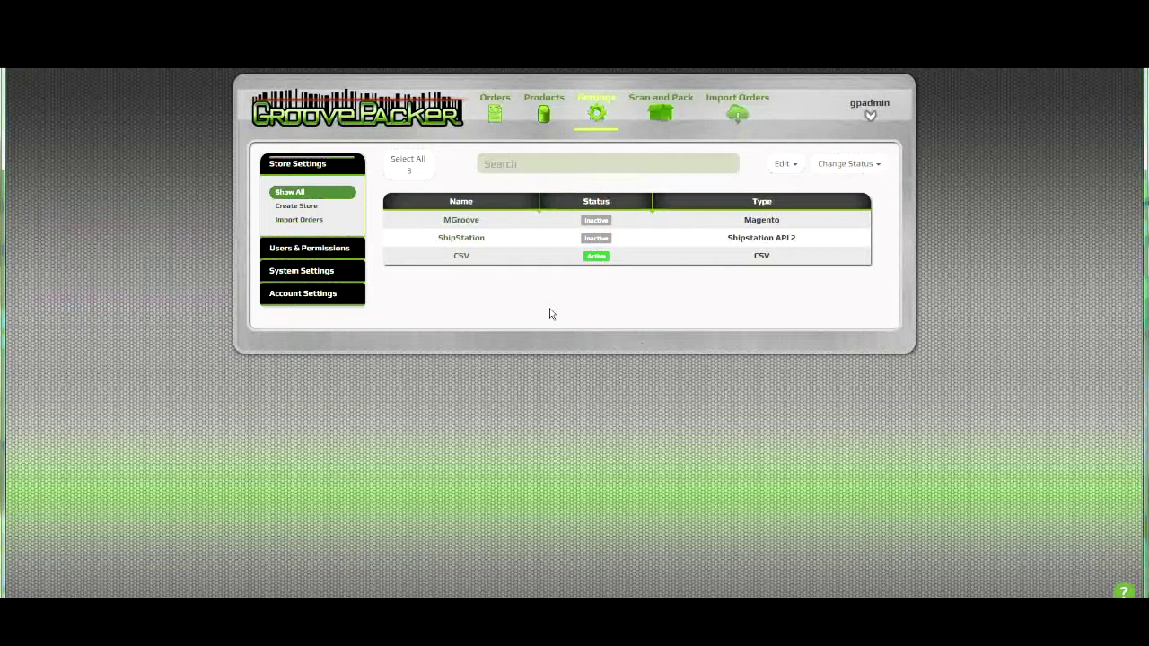
Create a new GroovePacker store named 'Shipworks' with store type Shipworks.
left_click(300, 206)
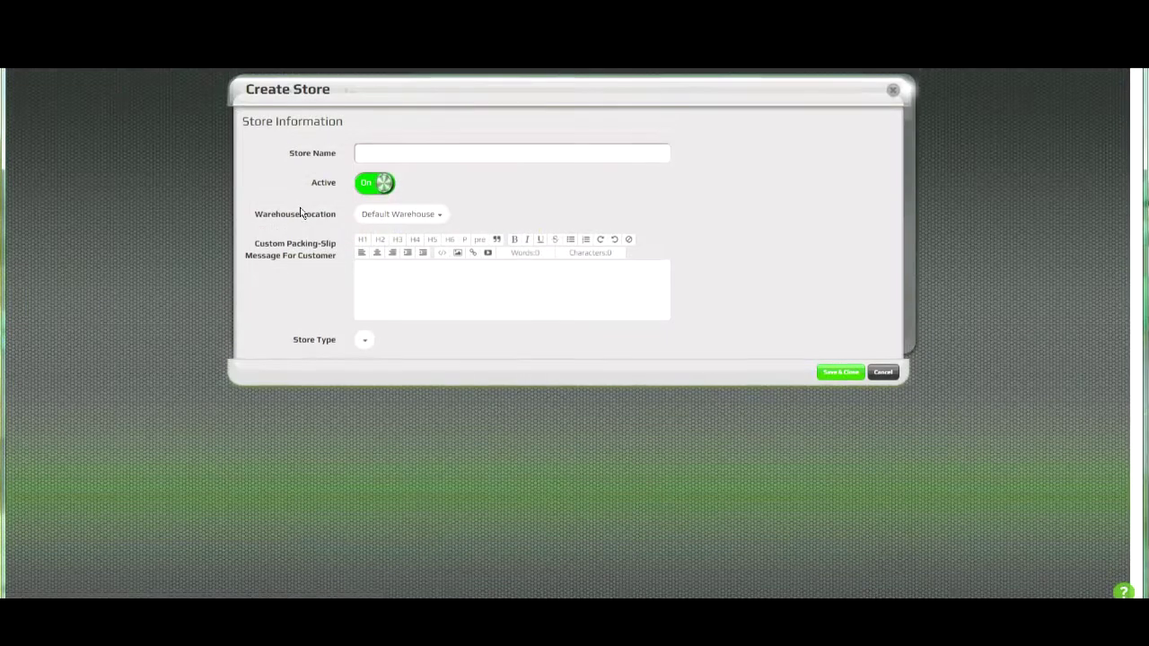
left_click(450, 162)
type("S")
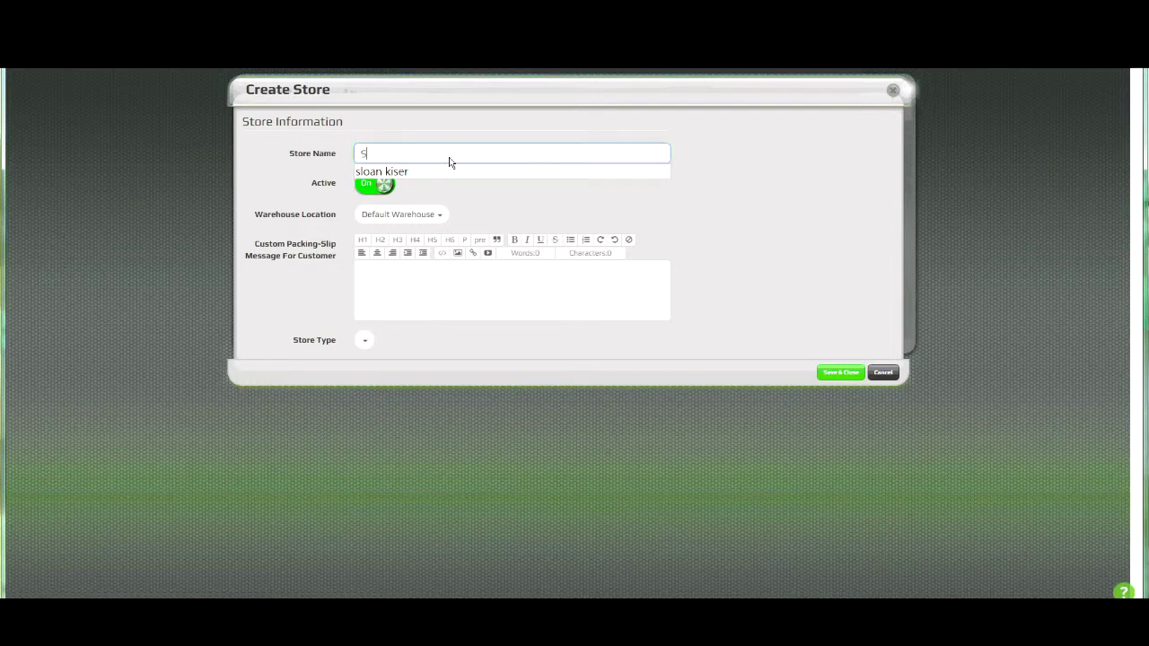
type("hipworks")
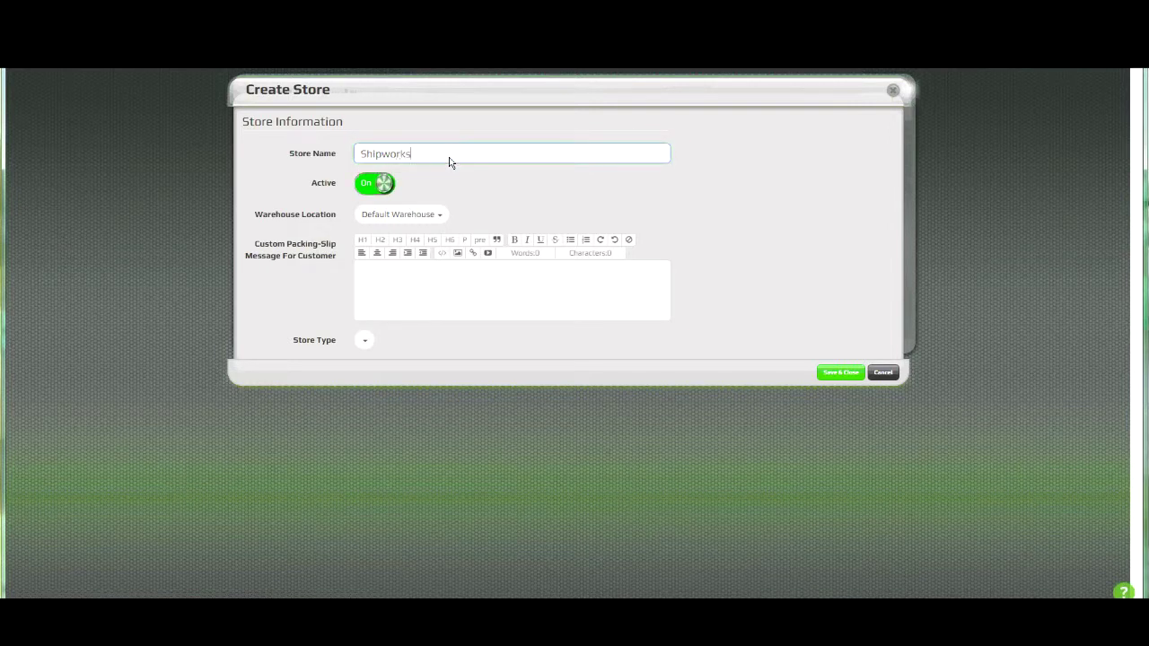
left_click(364, 340)
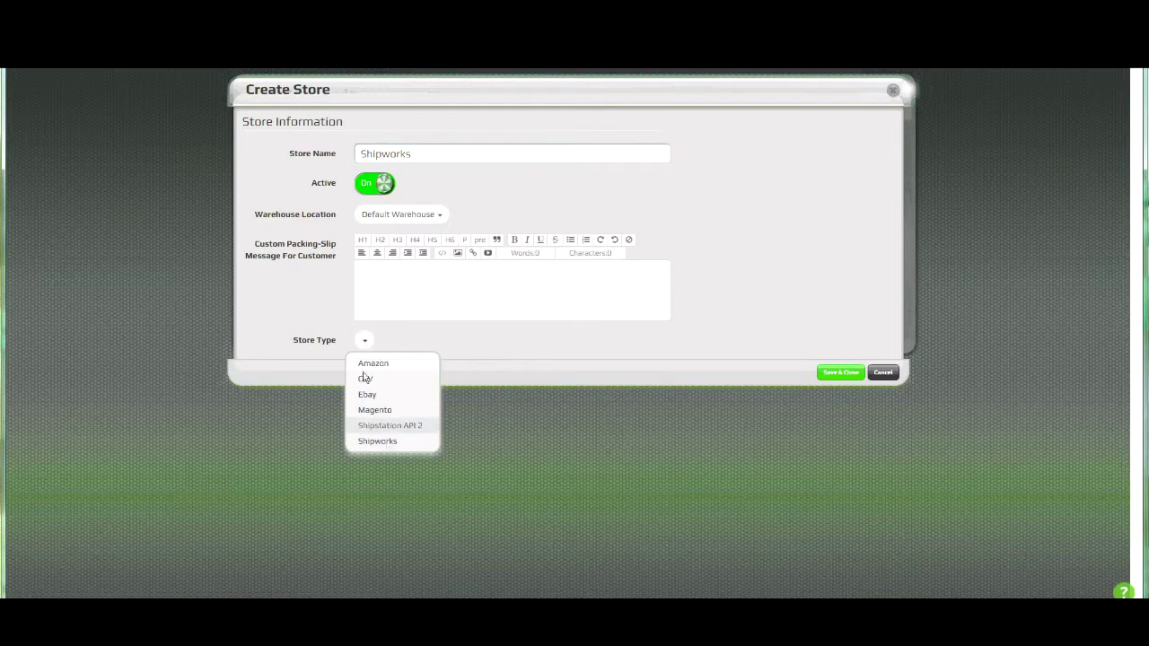
left_click(388, 441)
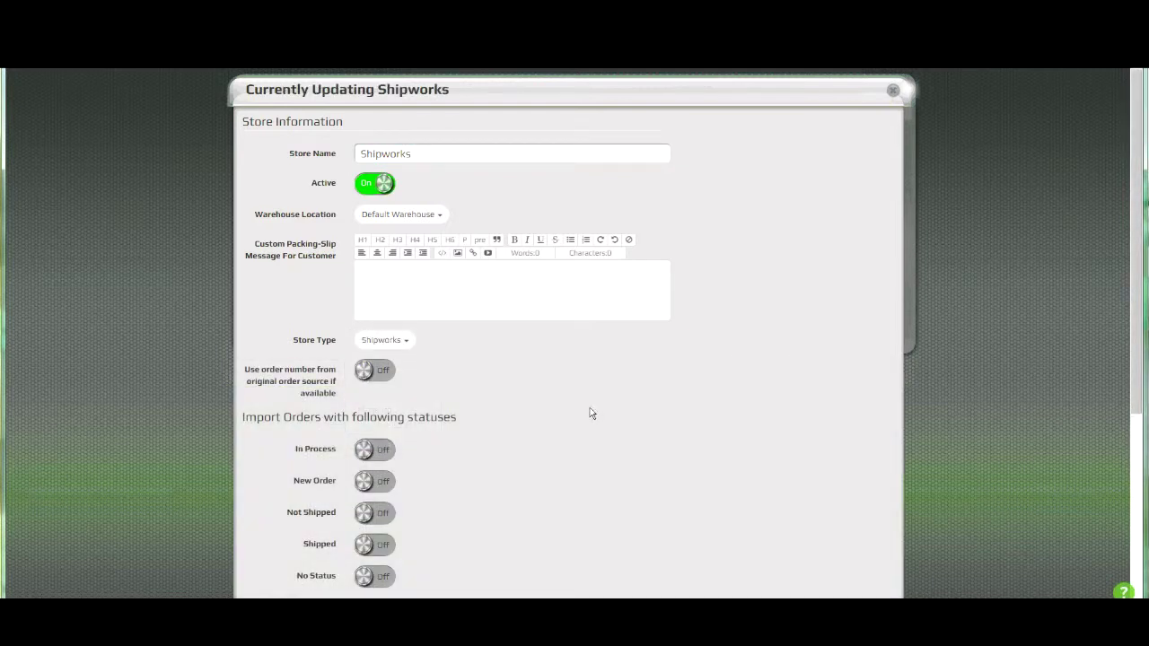
scroll(590, 410, "down", 2)
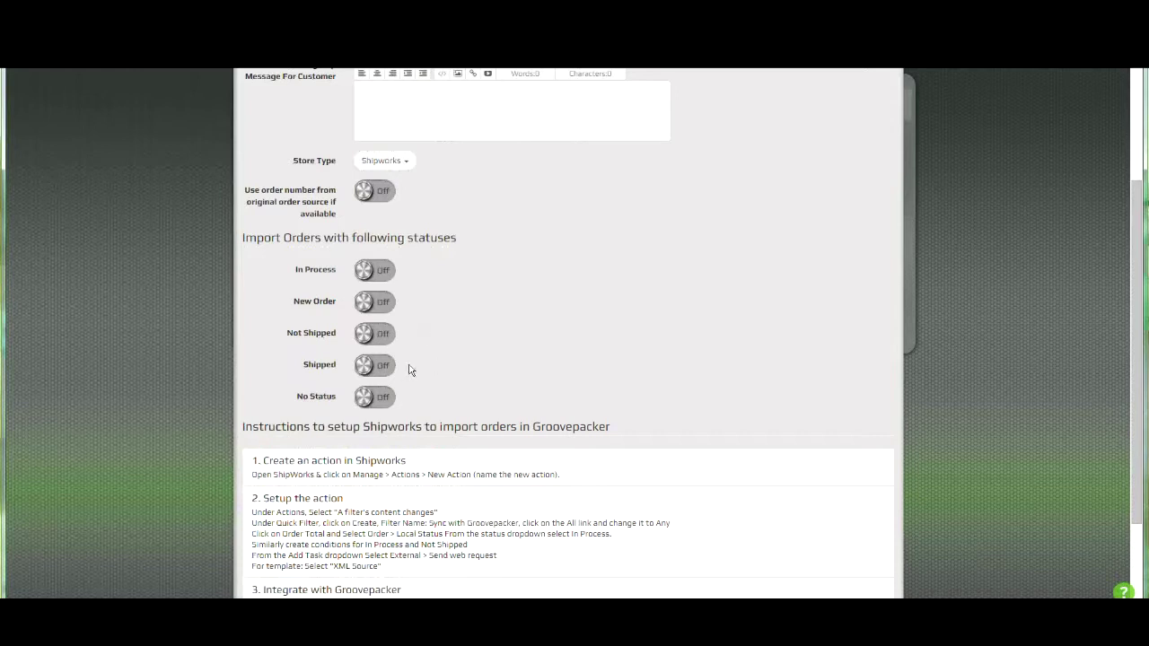
Turn on importing for Not Shipped, New Order, In Process, Shipped and No Status orders.
left_click(386, 334)
left_click(385, 302)
left_click(384, 271)
left_click(384, 365)
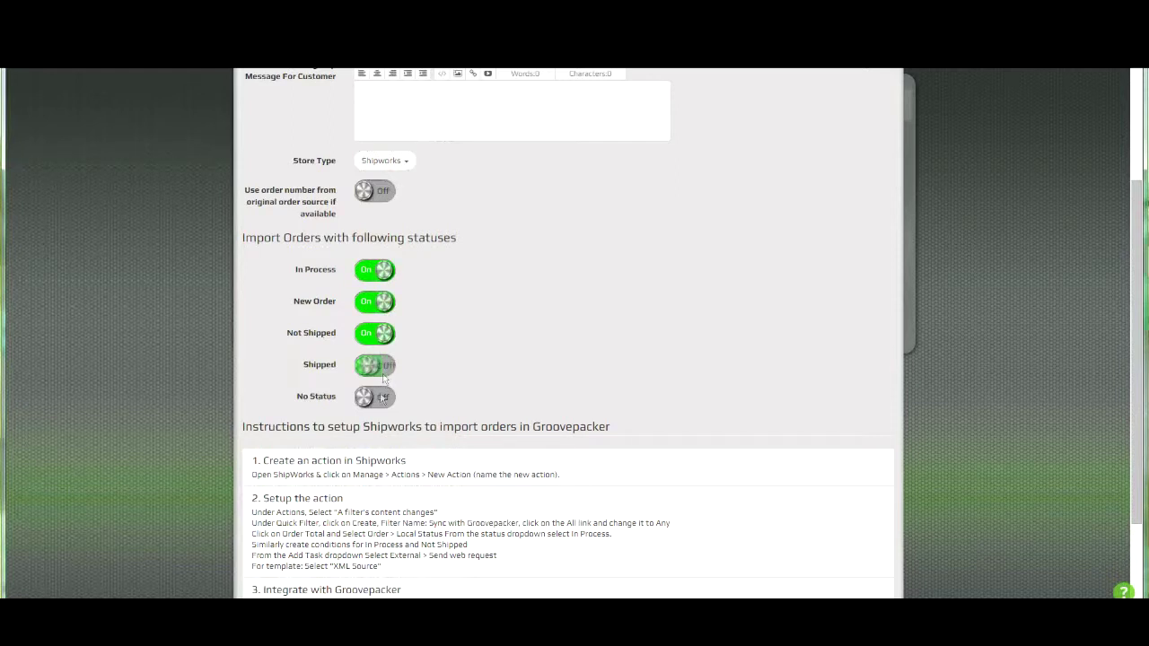
left_click(378, 397)
scroll(719, 365, "down", 2)
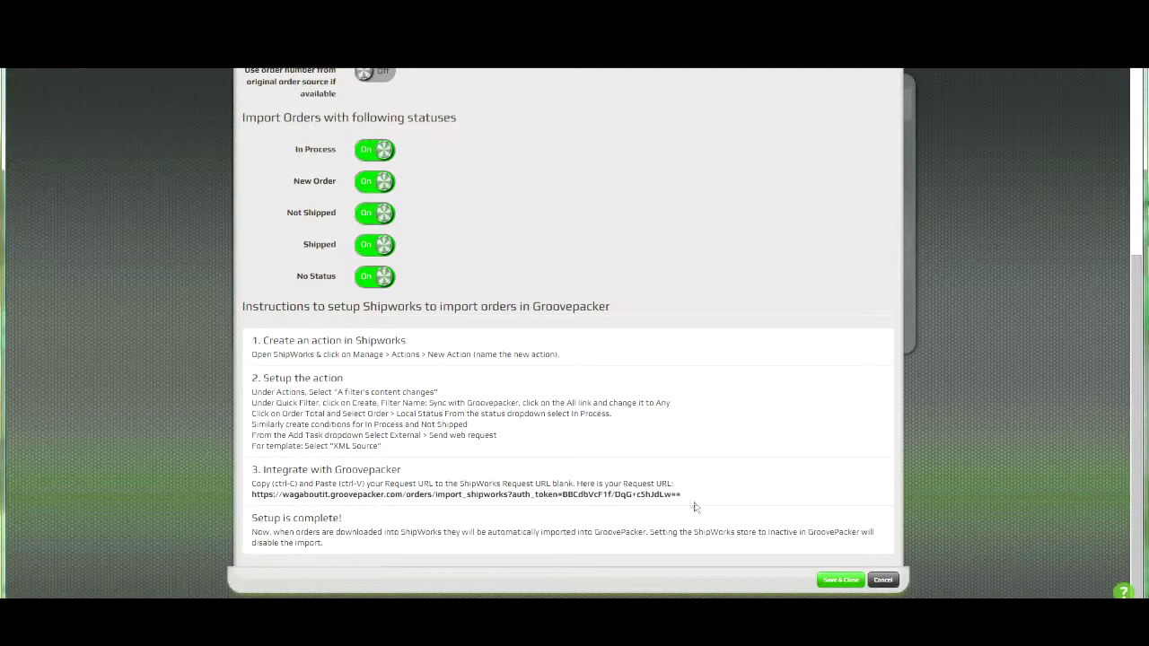
Copy the Shipworks request URL from step 3 and save the store.
left_click_drag(681, 494, 252, 497)
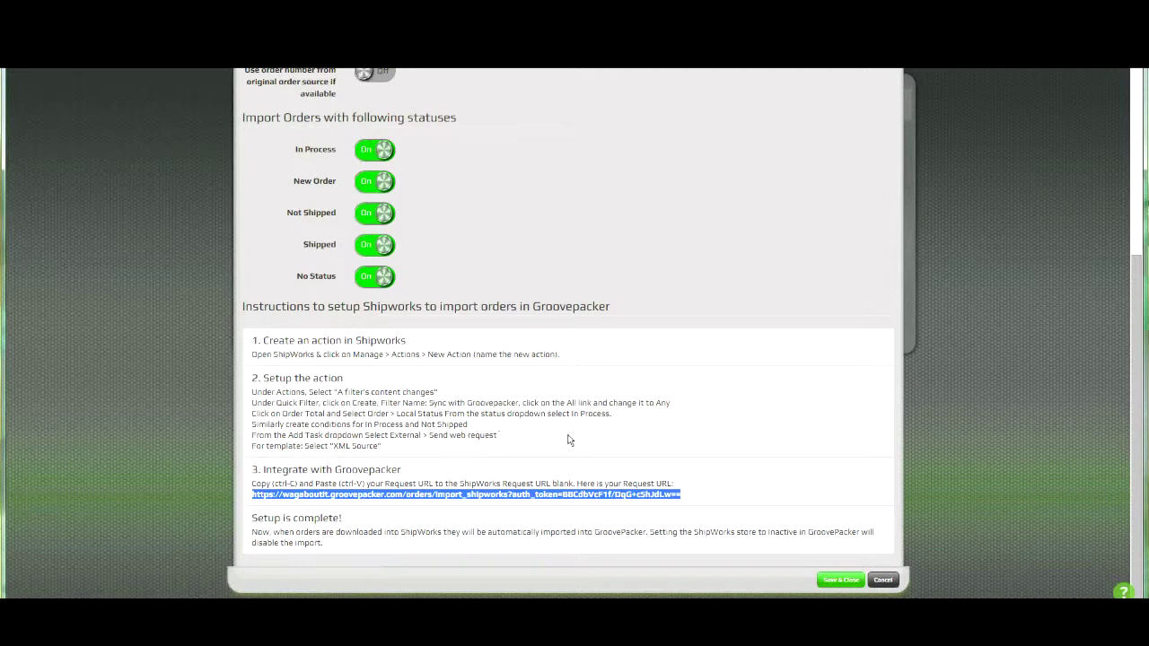
left_click(842, 580)
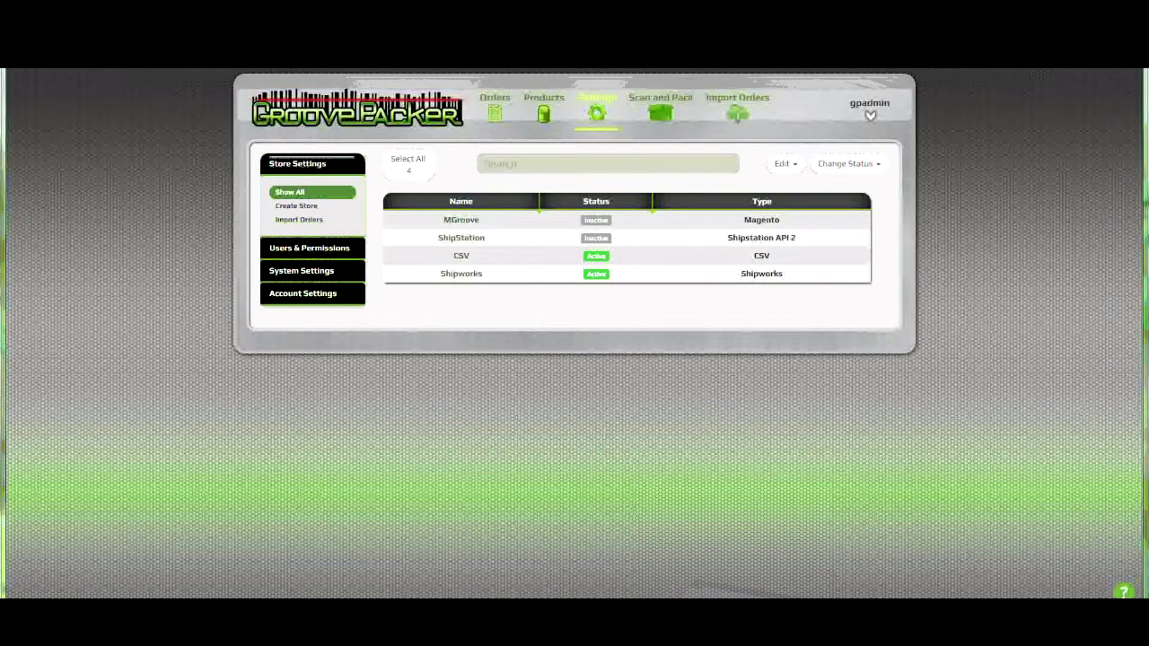
key("alt+Tab")
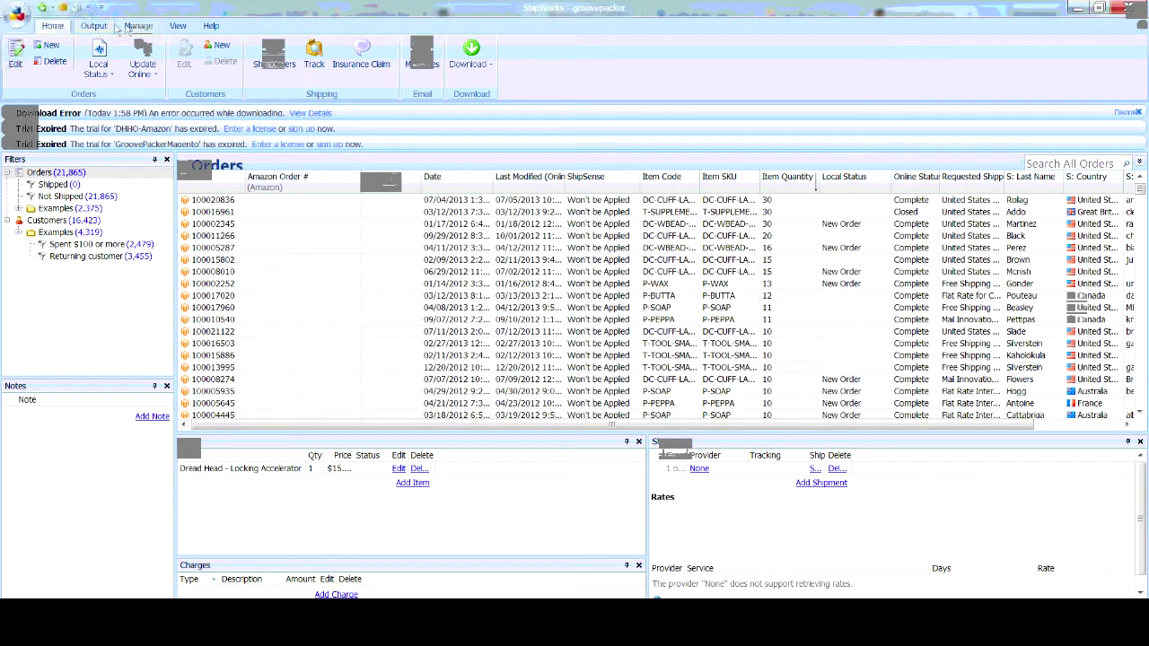
Open the ShipWorks Actions list from the Manage tab.
left_click(135, 26)
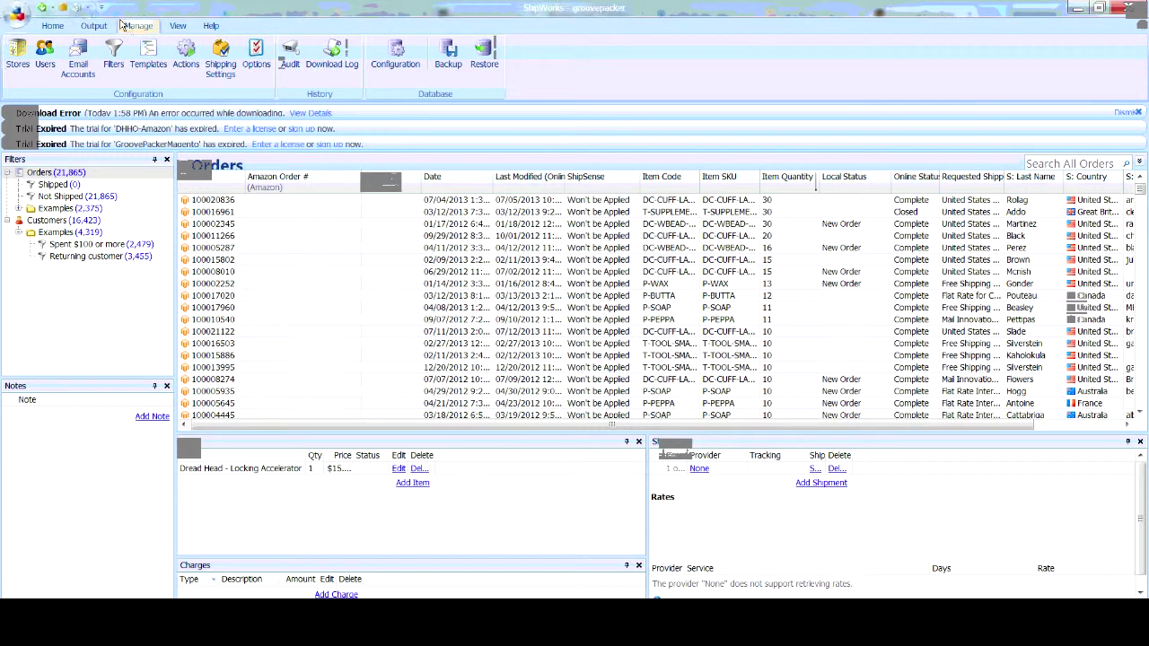
left_click(186, 56)
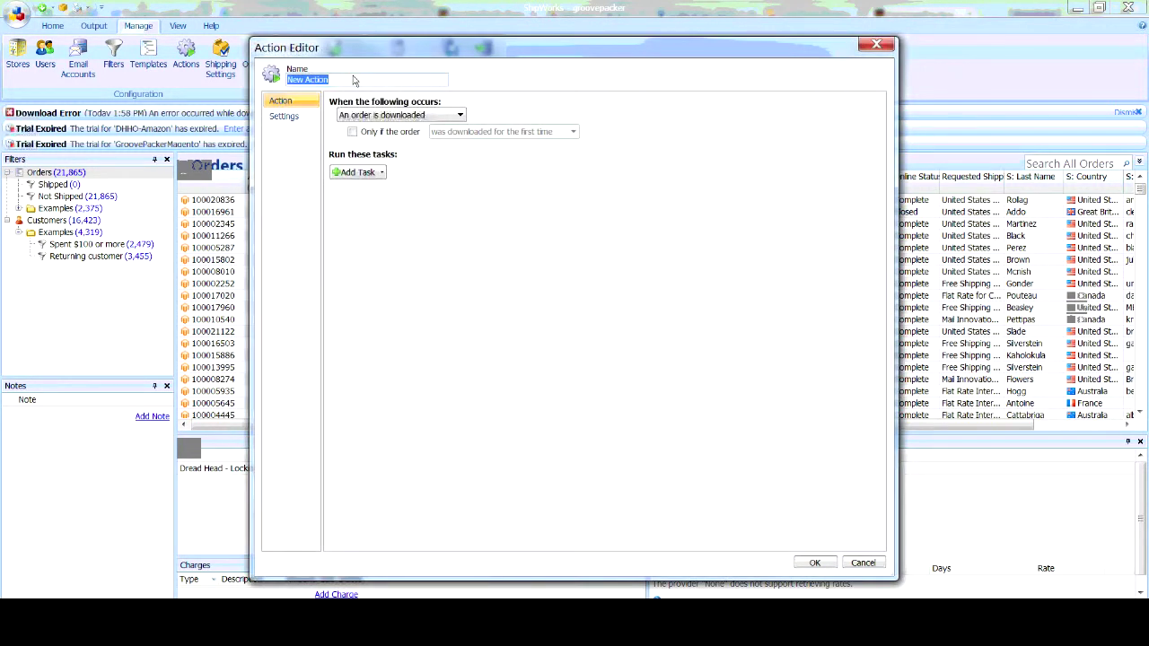
Name the action 'GroovePacker' and have it run from a custom button.
type("GroovePacker")
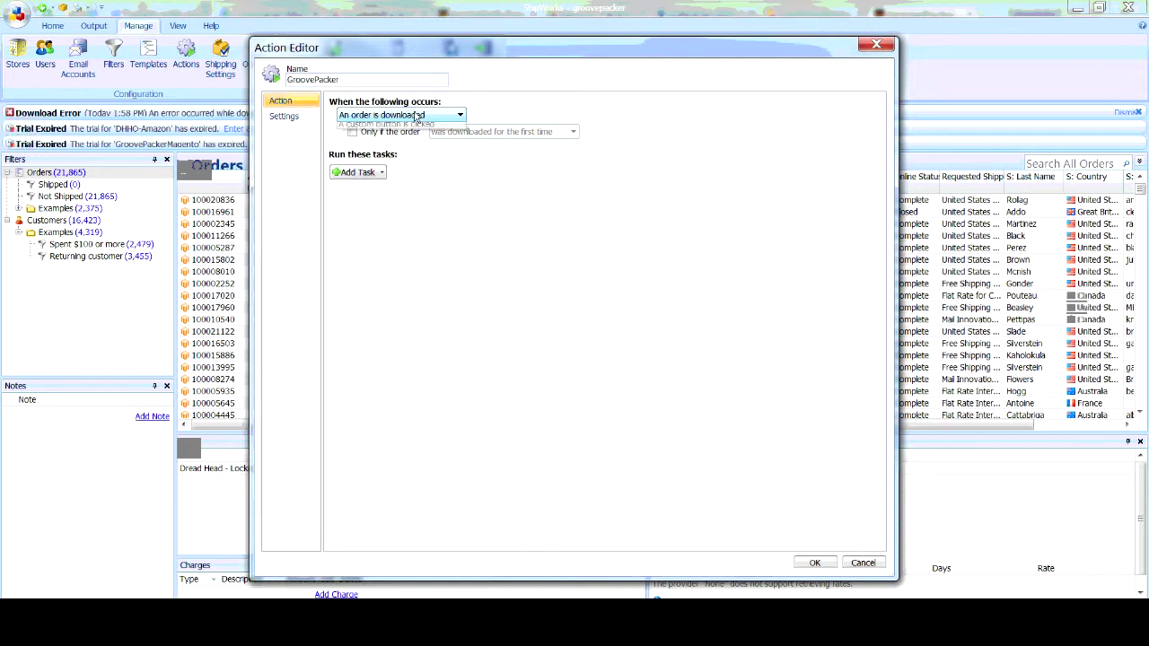
left_click(417, 116)
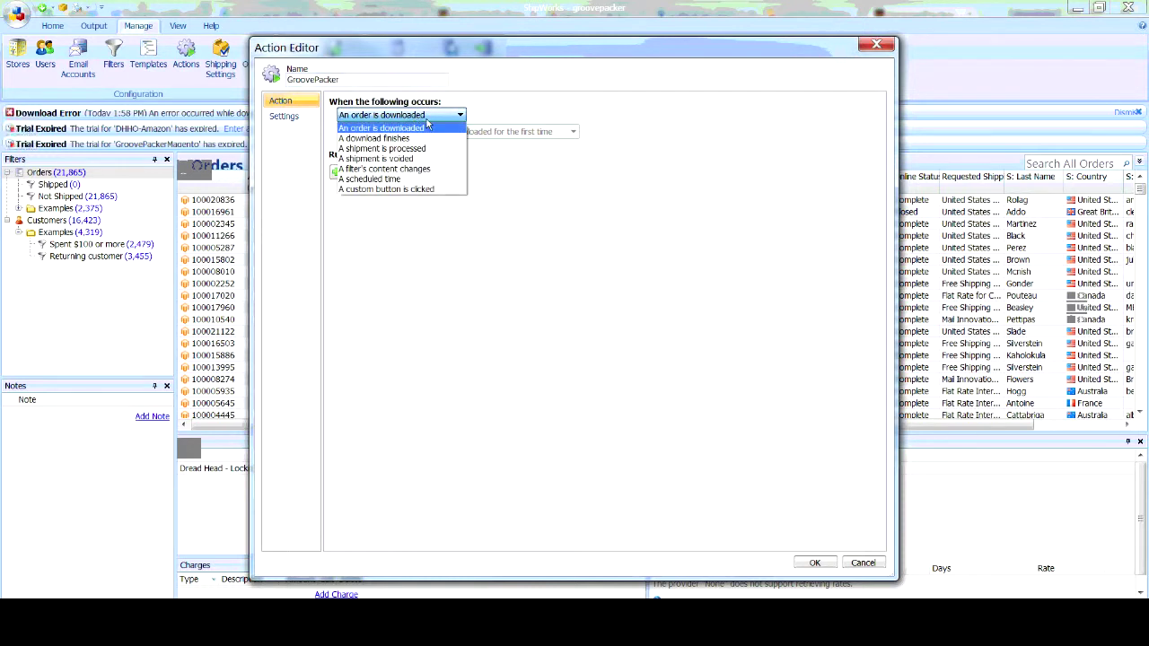
left_click(437, 190)
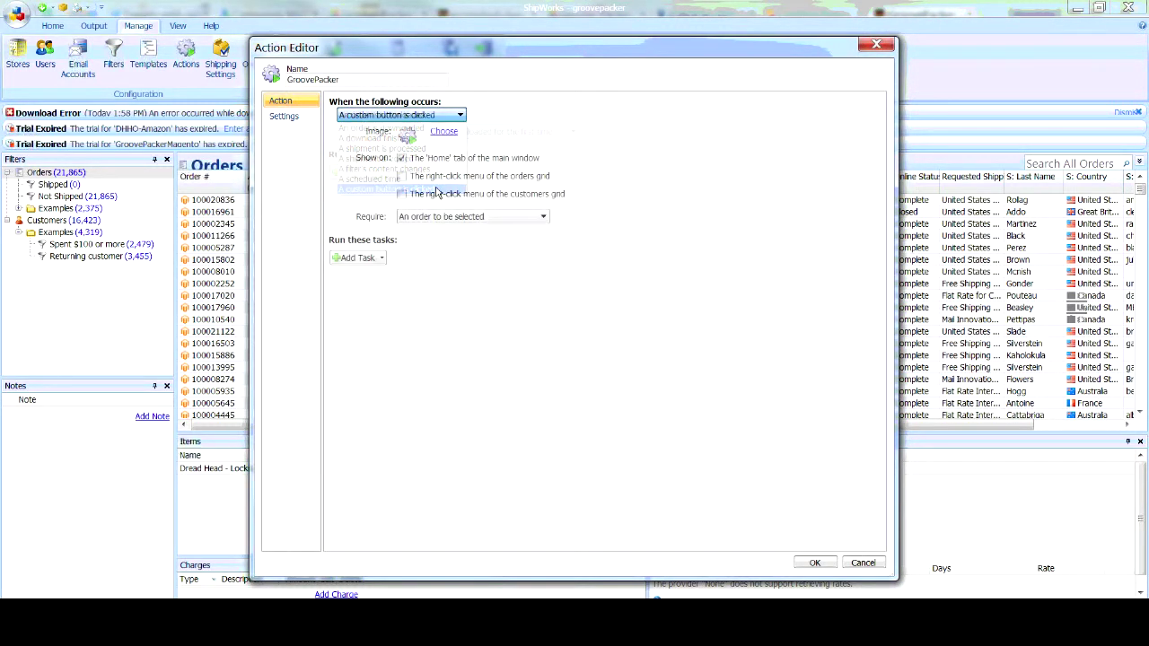
Give the button a barcode image and require an order to be selected.
left_click(444, 133)
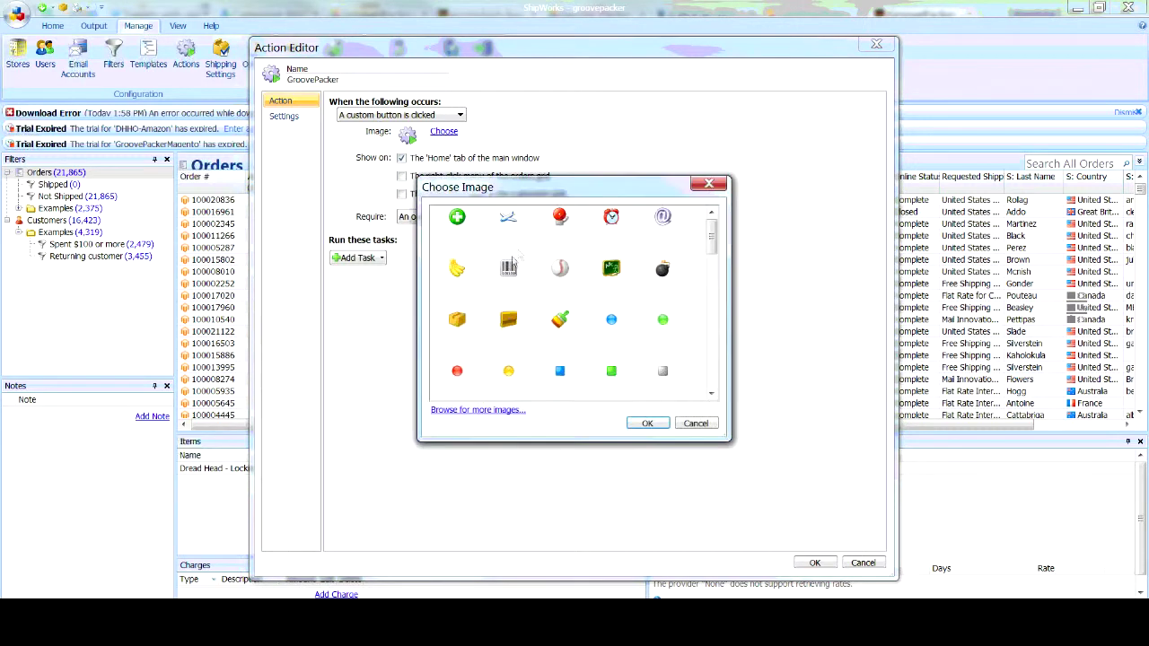
left_click(659, 422)
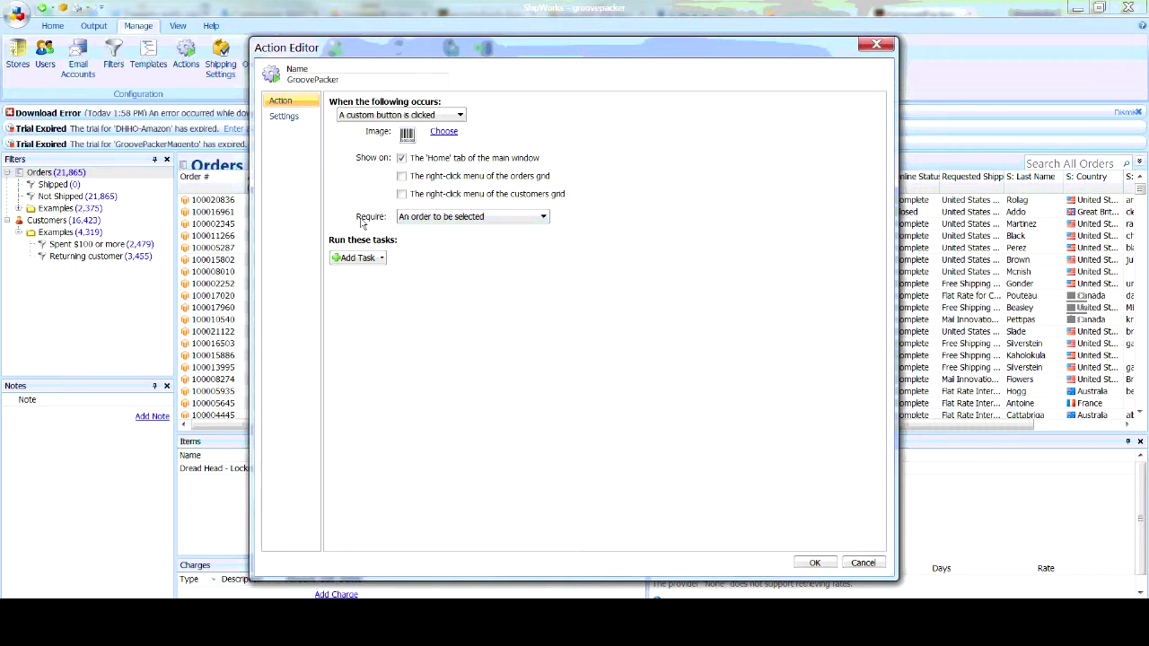
left_click(410, 218)
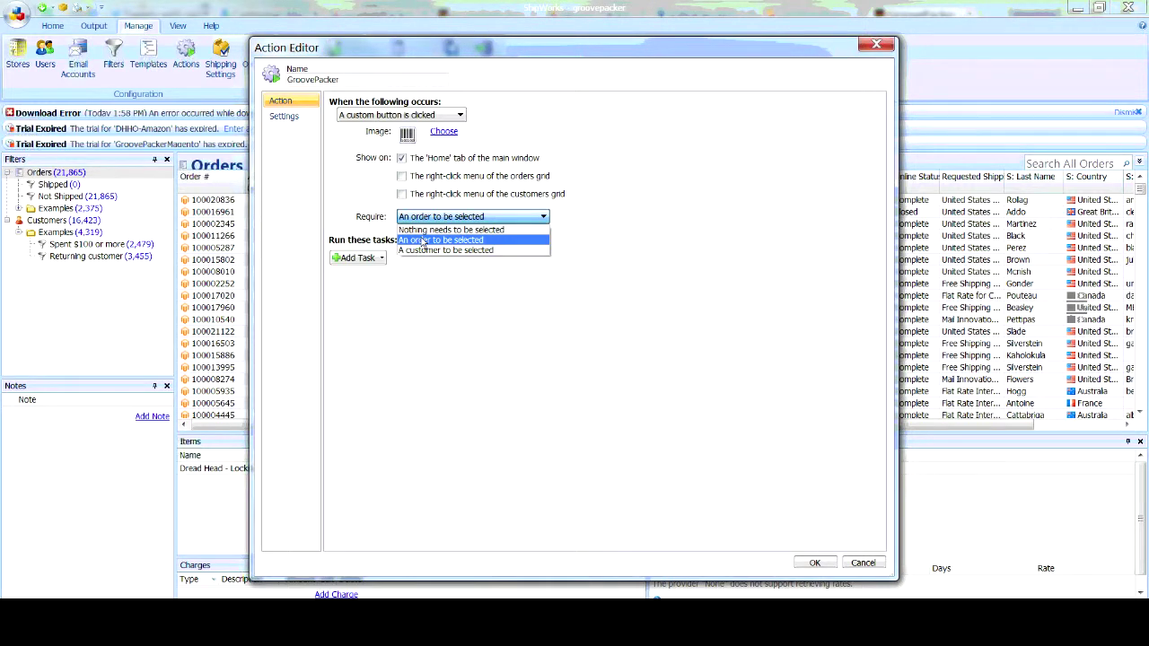
left_click(422, 242)
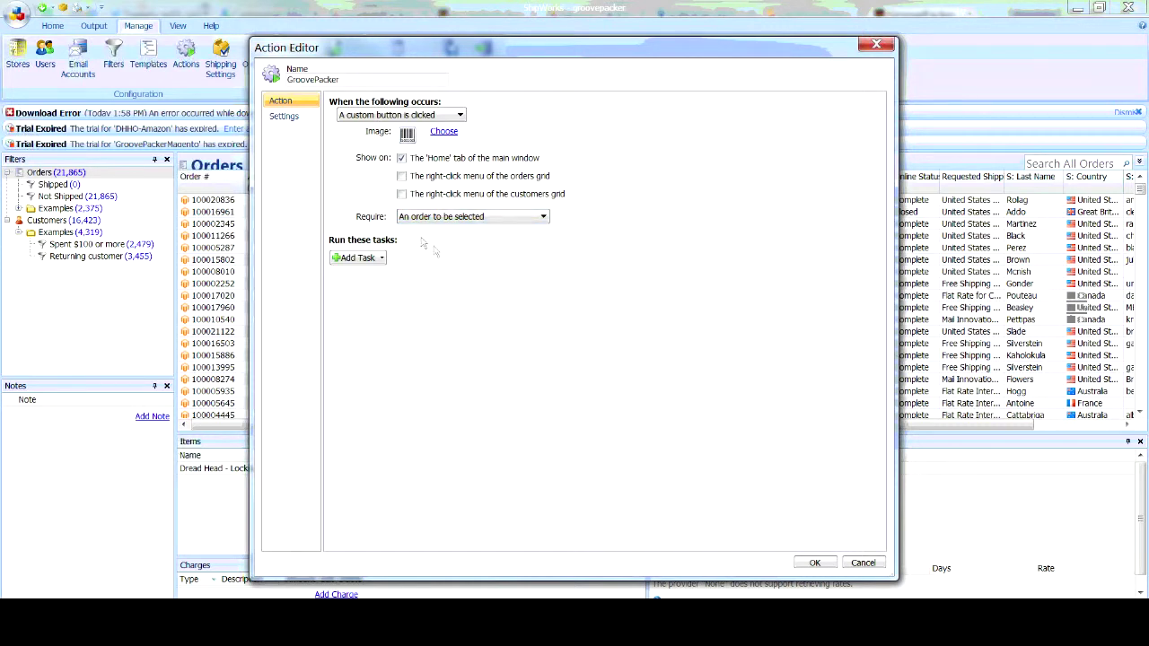
Add a Send web request task that uses the processed XML Source template.
left_click(368, 259)
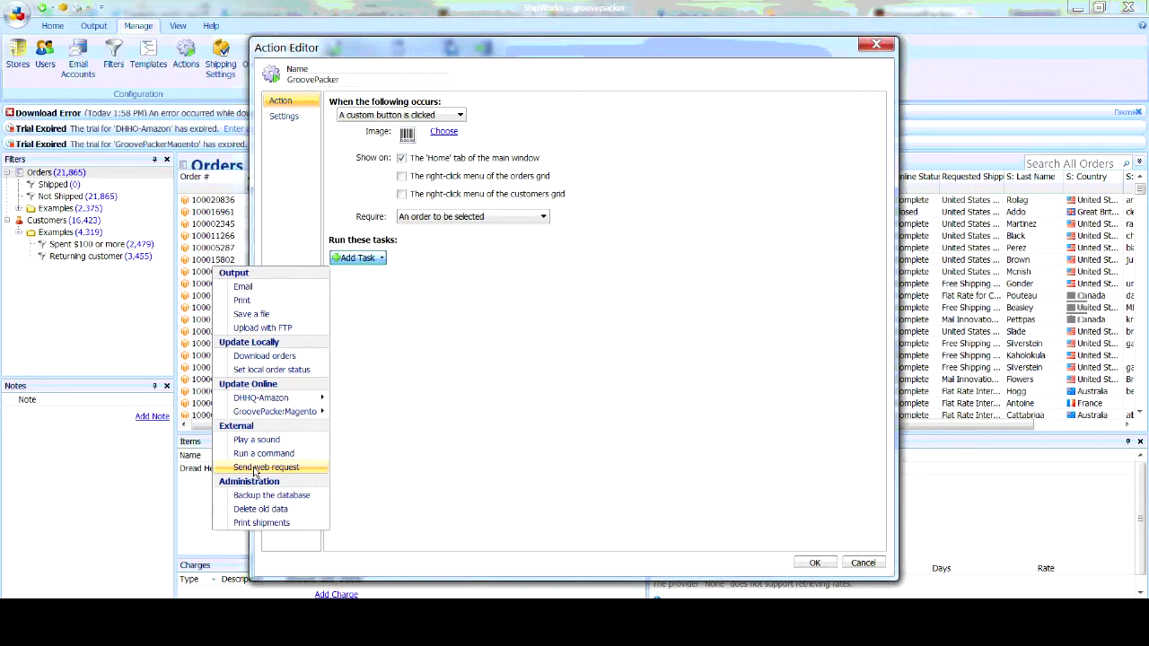
left_click(255, 468)
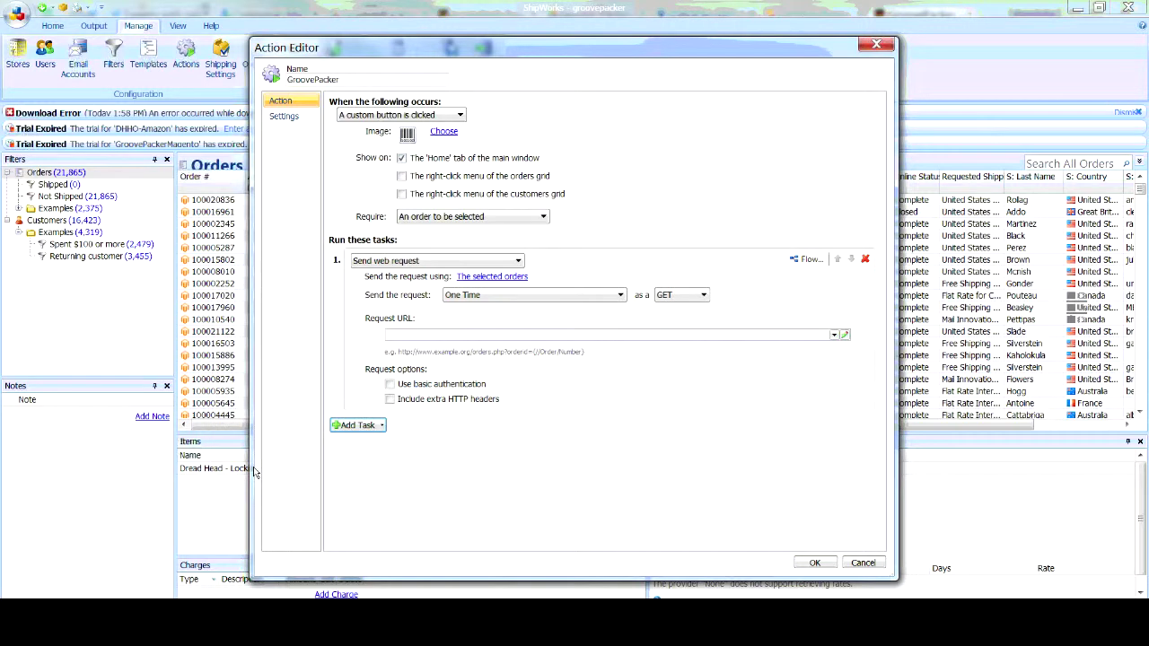
left_click(619, 296)
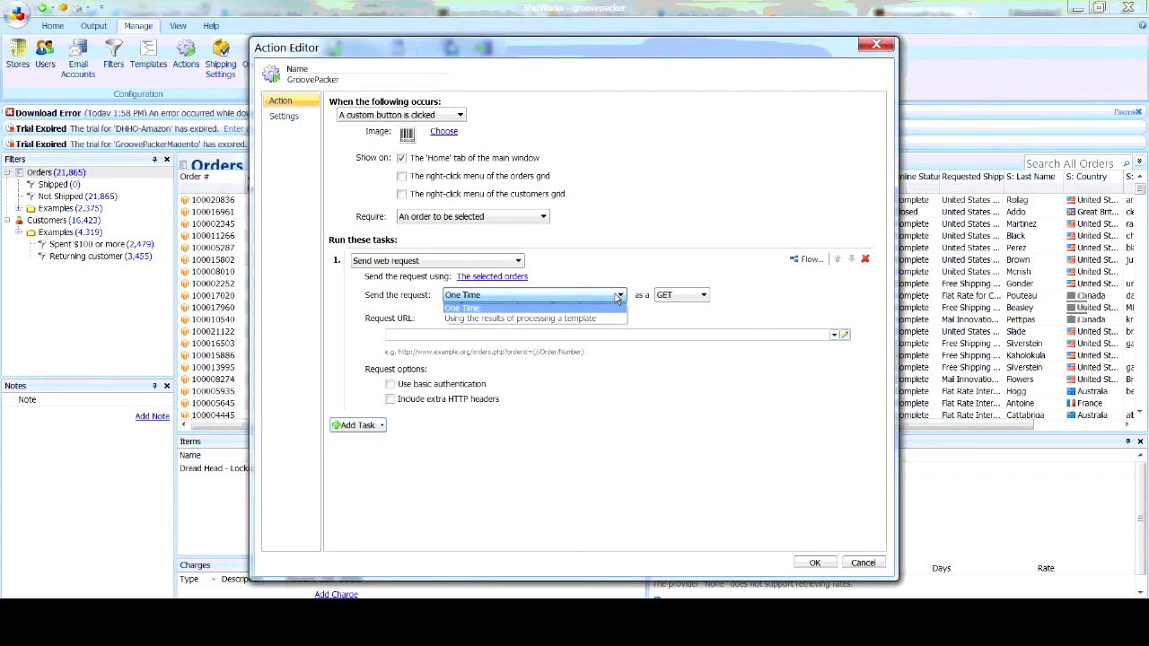
left_click(518, 320)
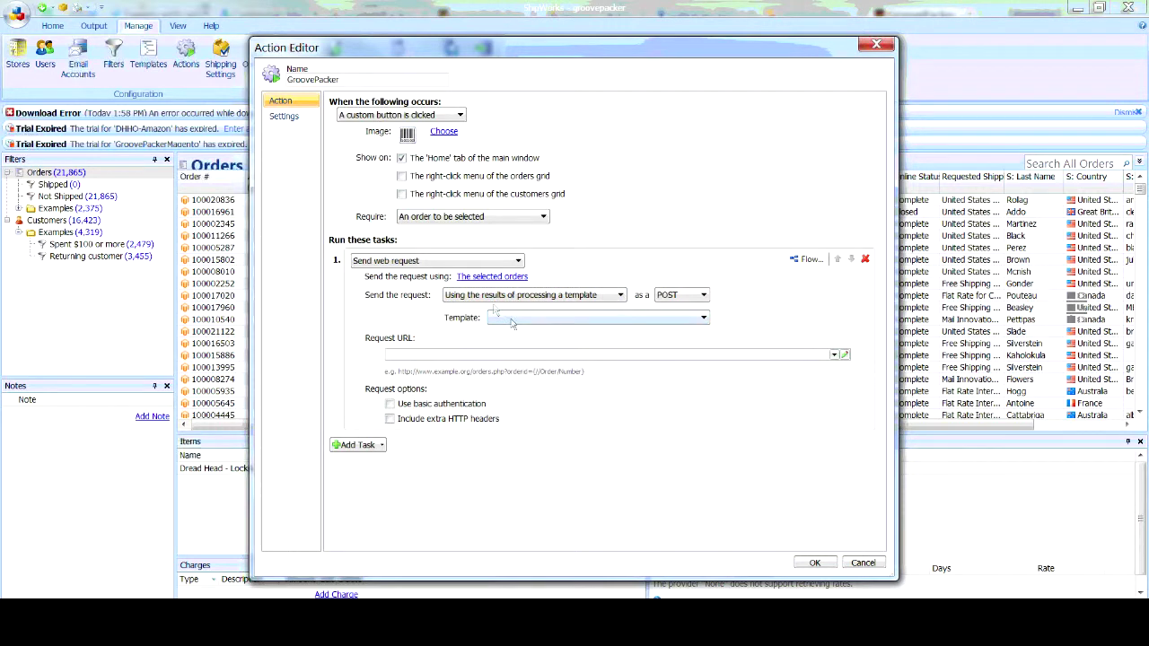
left_click(512, 323)
left_click_drag(704, 360, 705, 420)
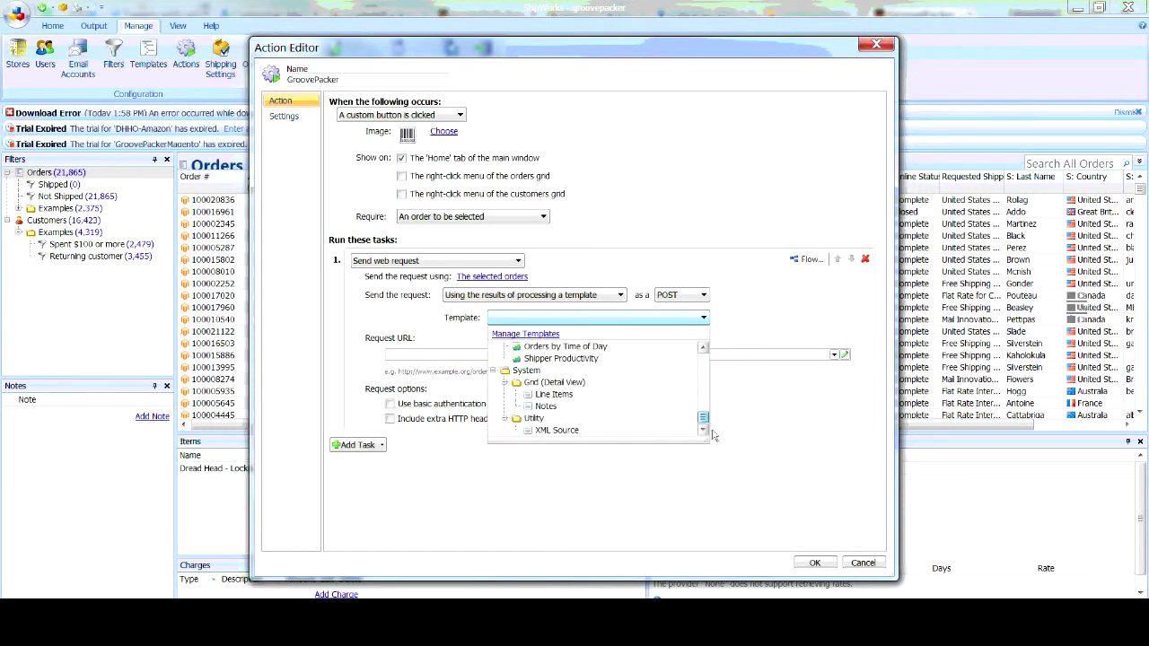
left_click(557, 431)
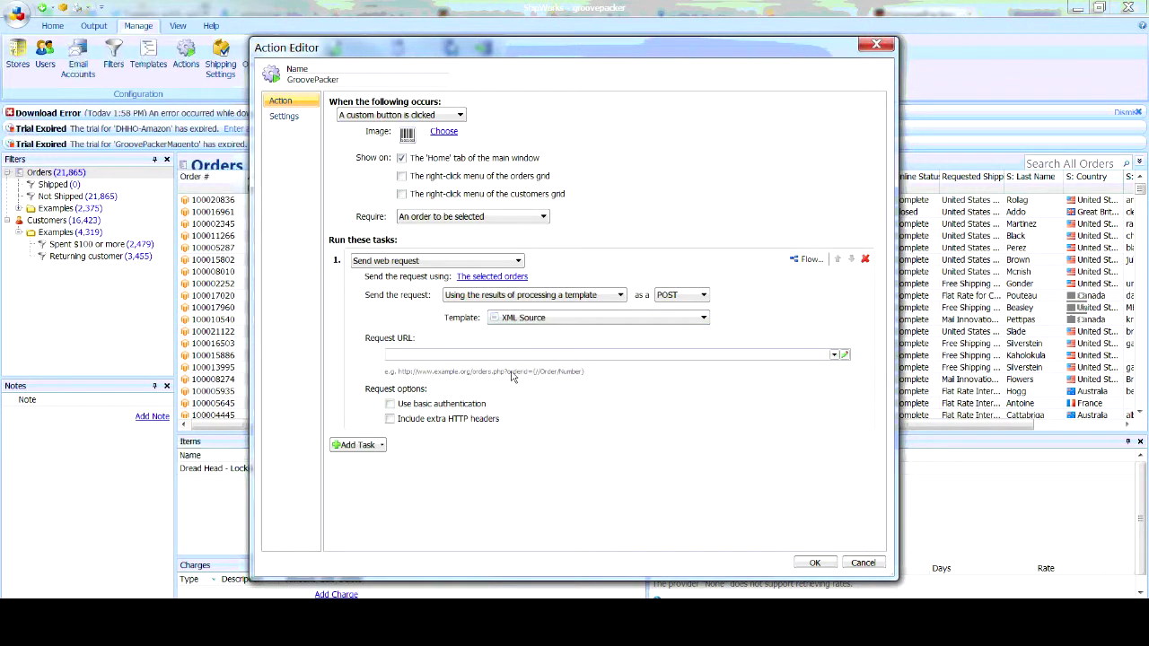
Paste the GroovePacker import address as the request URL and save the action.
left_click(450, 350)
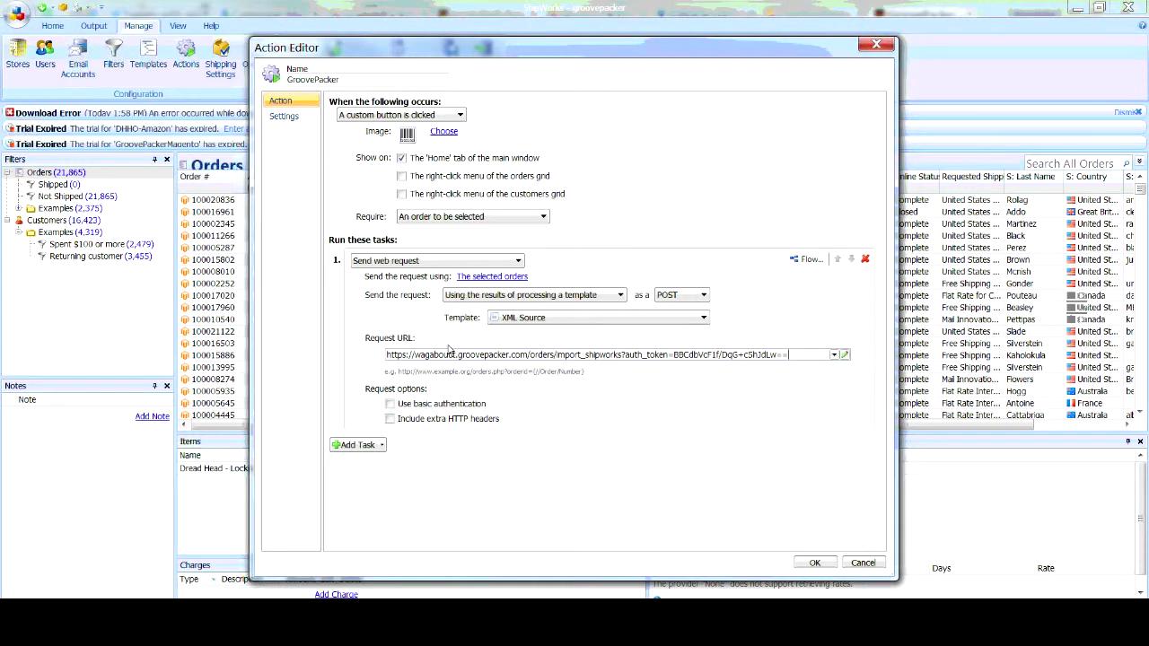
left_click(813, 563)
Send the top 15 orders via the GroovePacker button and check the import status (0/1 orders).
left_click(760, 385)
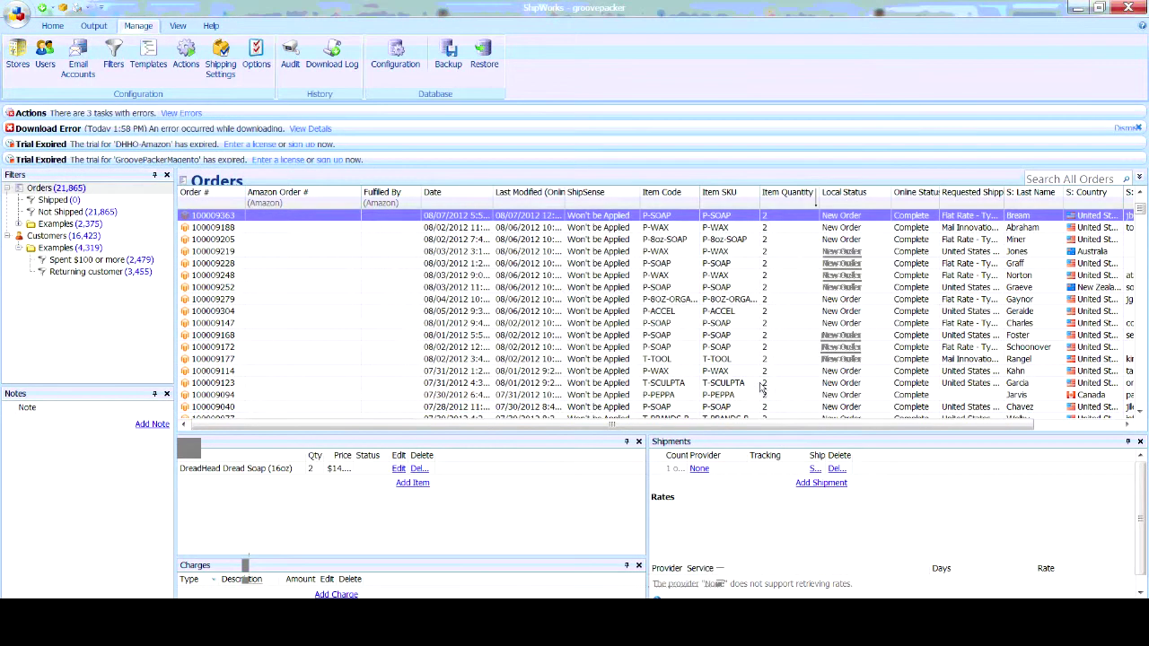
left_click(217, 383, "shift")
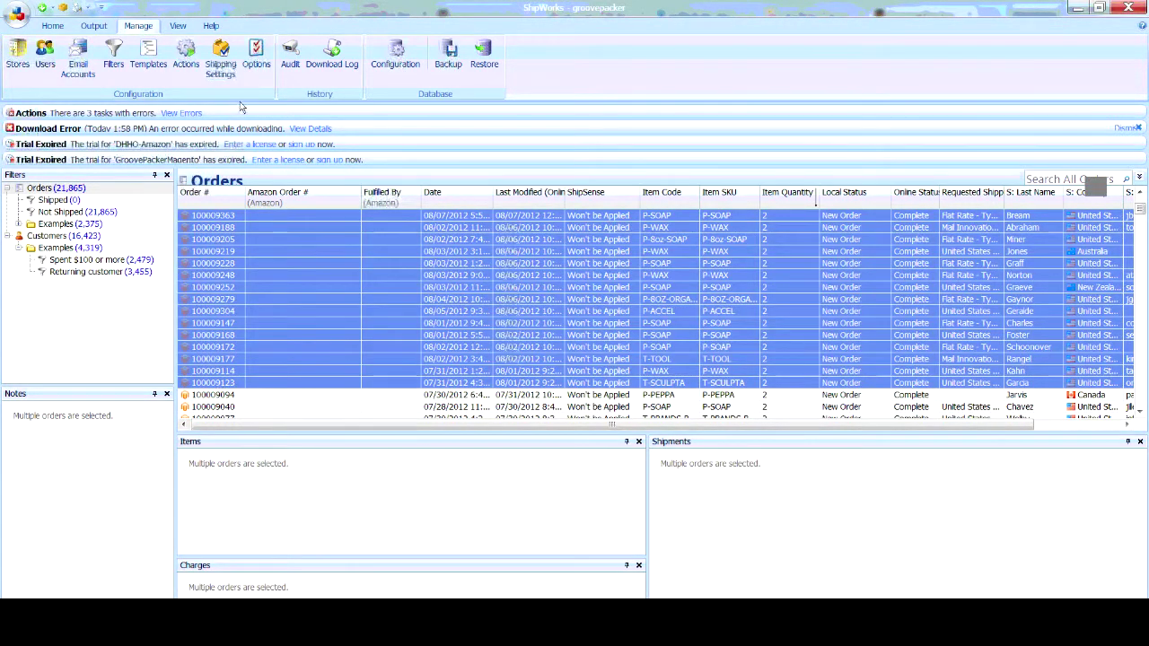
left_click(52, 26)
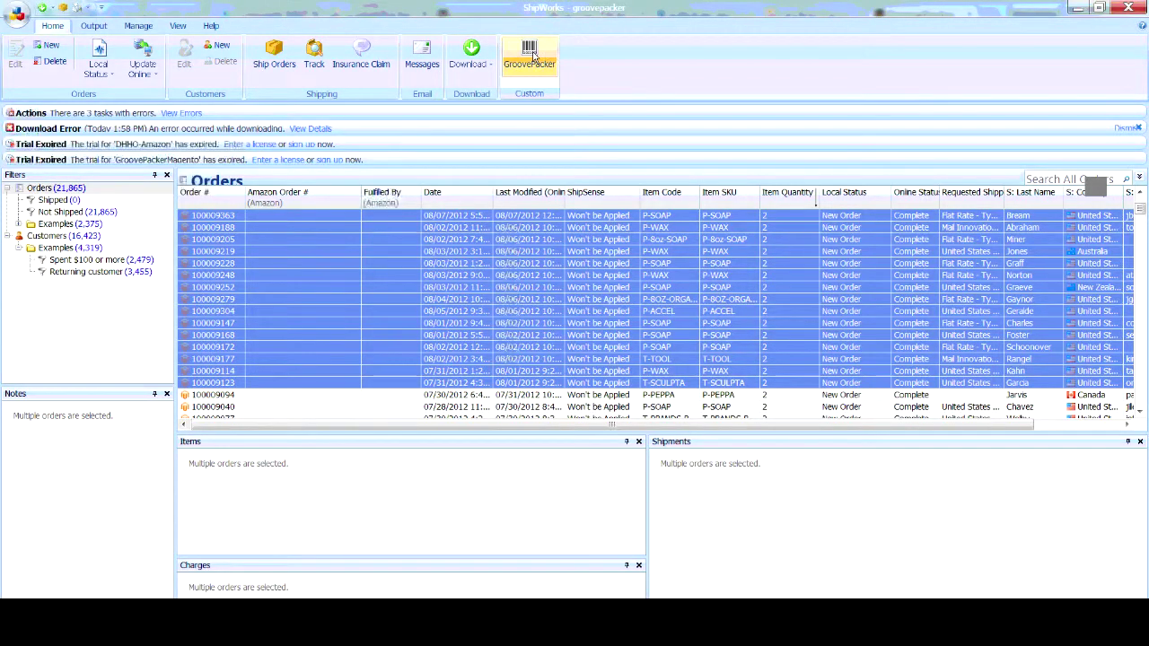
left_click(529, 54)
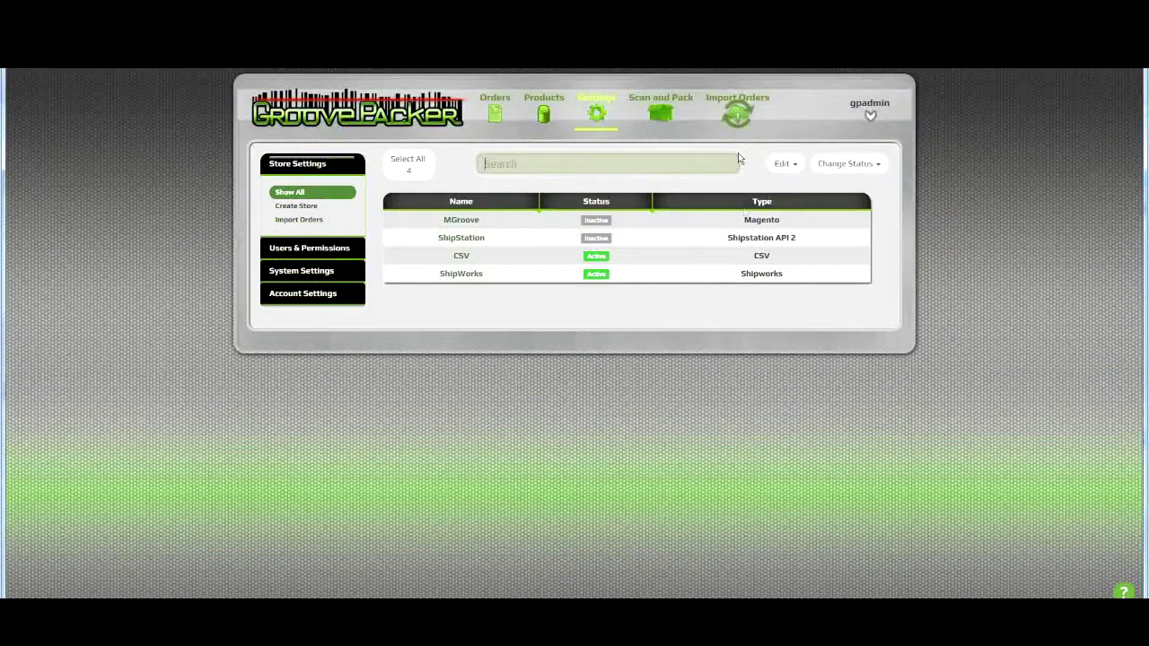
left_click(737, 115)
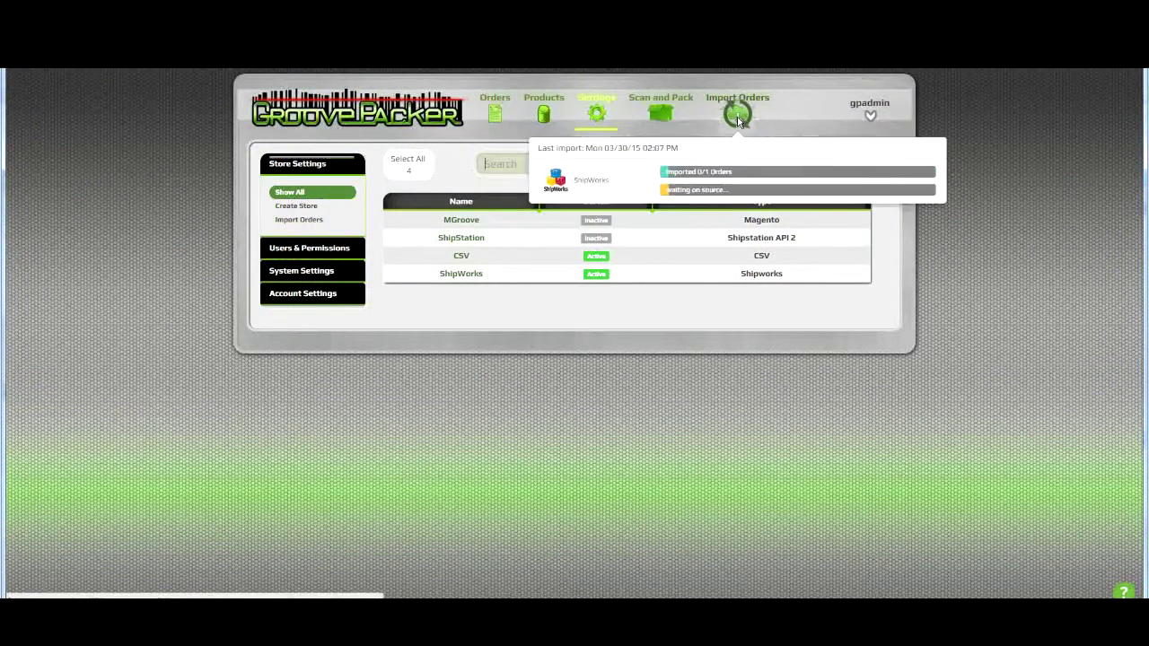